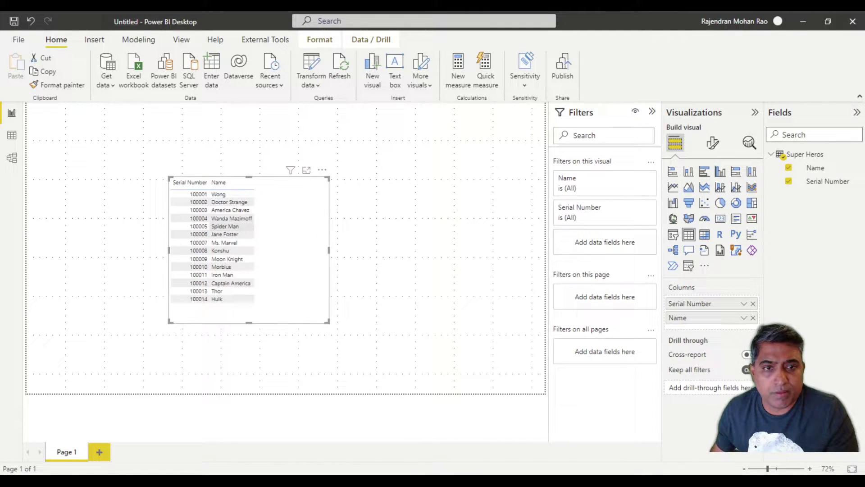
Reselect the Super Heros table and view its Serial Number filter's value list
left_click(392, 215)
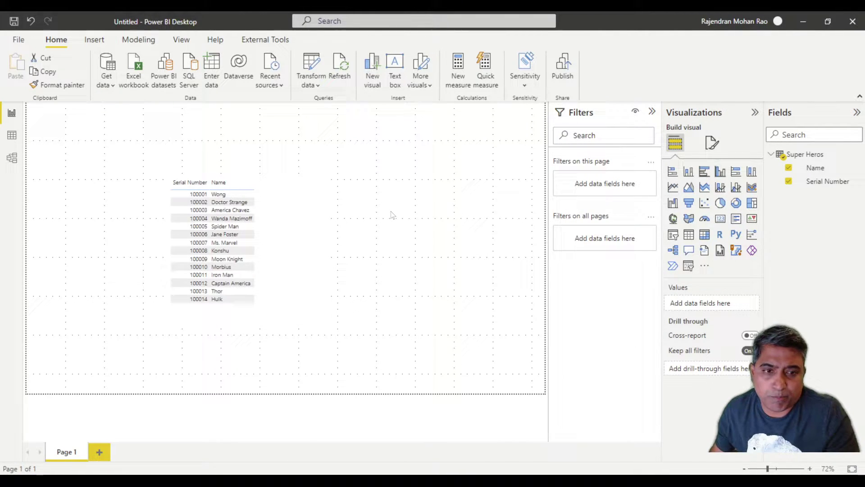
left_click(302, 245)
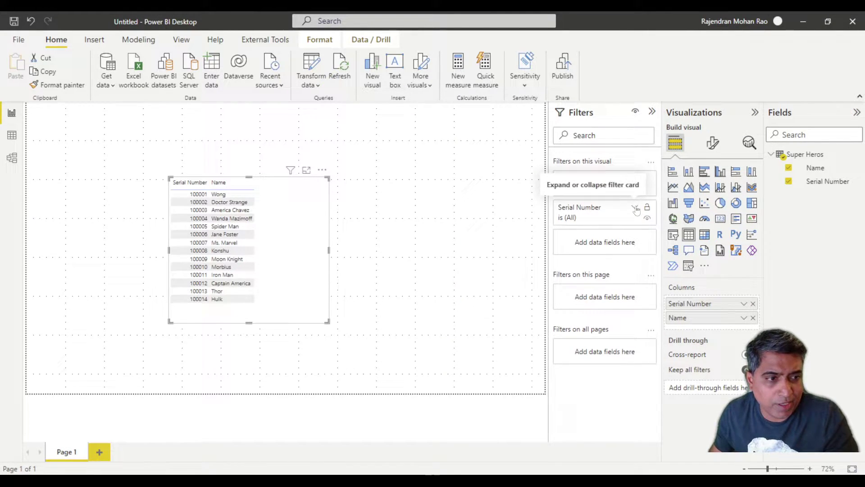
left_click(635, 208)
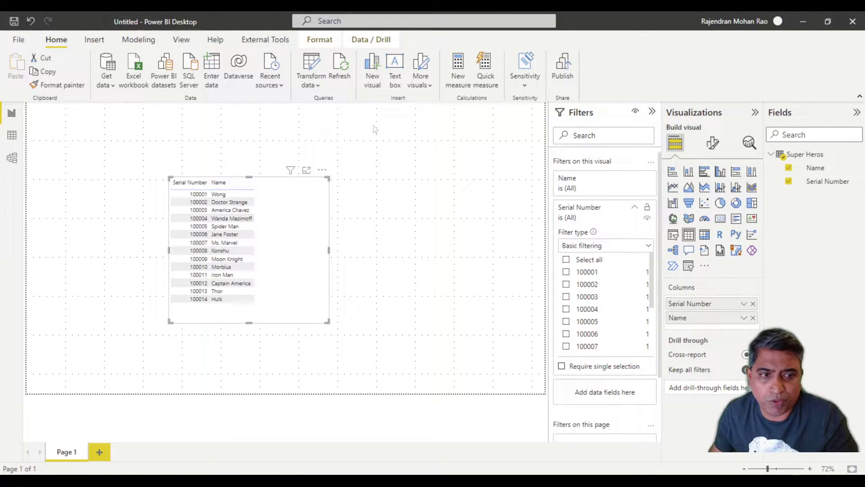
Add a Serial Number slicer to the page, styled as a checkbox list
left_click(323, 129)
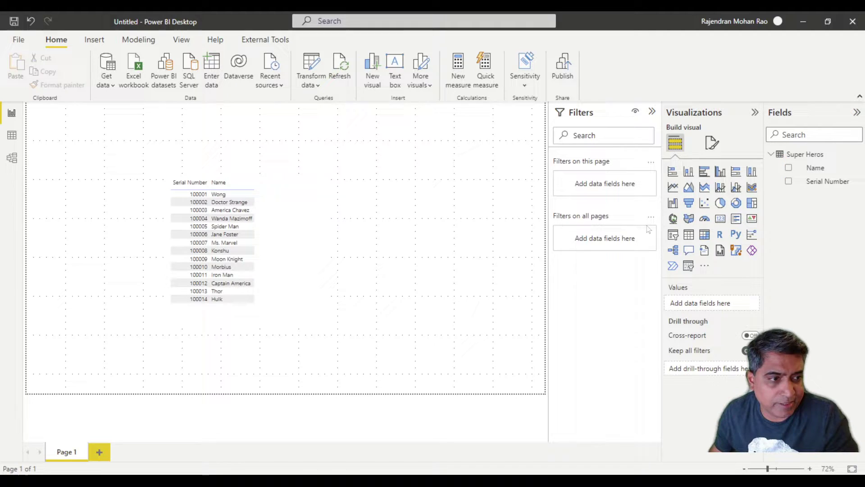
left_click(672, 235)
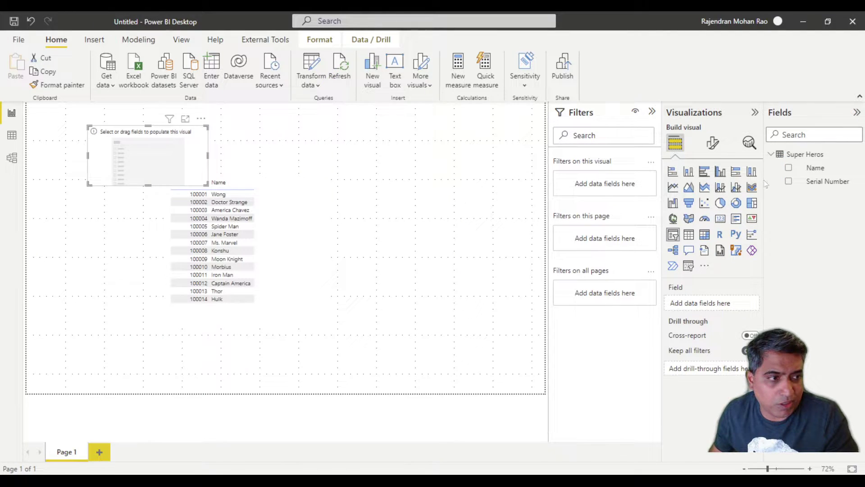
left_click(789, 181)
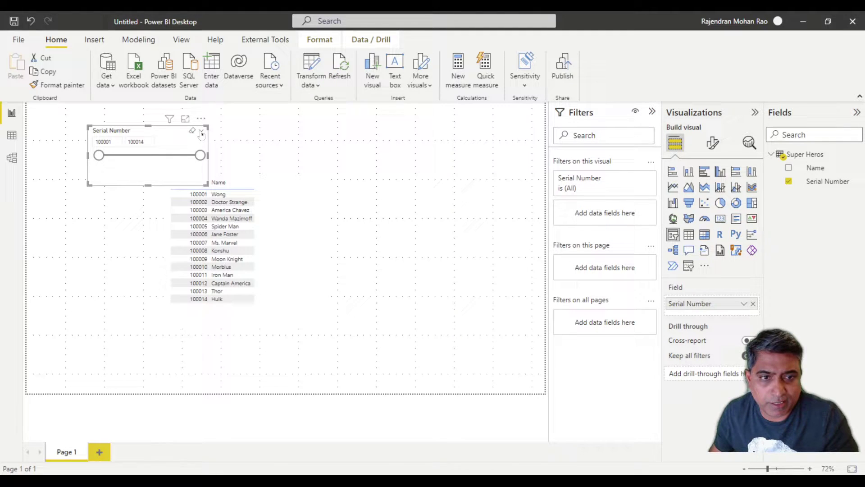
left_click(199, 132)
left_click(244, 149)
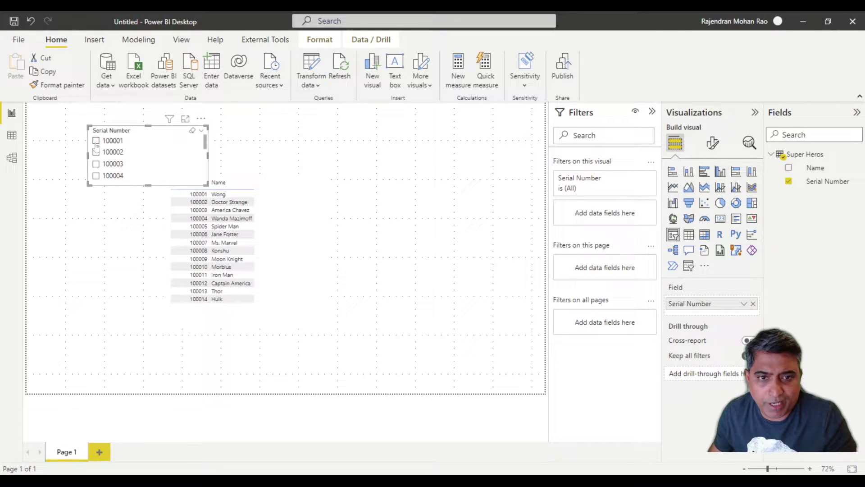
Test the slicer with serials 100001–100003, then 100001, 100002 and 100004, then clear and delete it
left_click(96, 141)
left_click(97, 152)
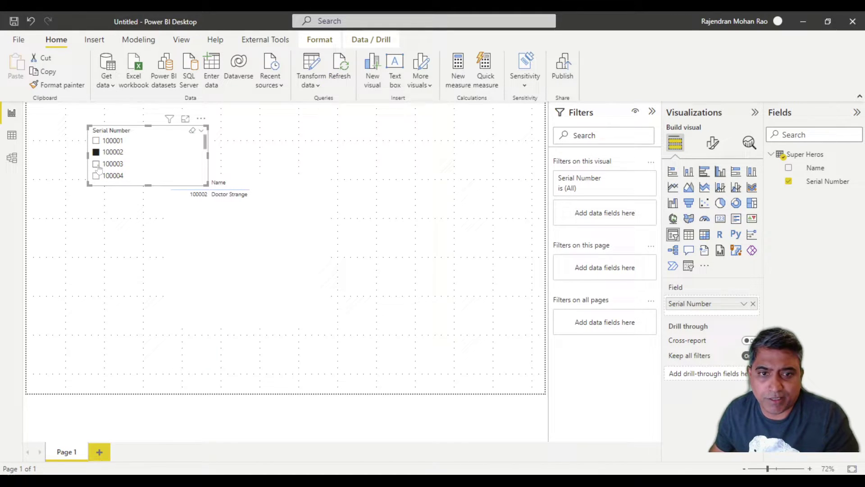
left_click(96, 164)
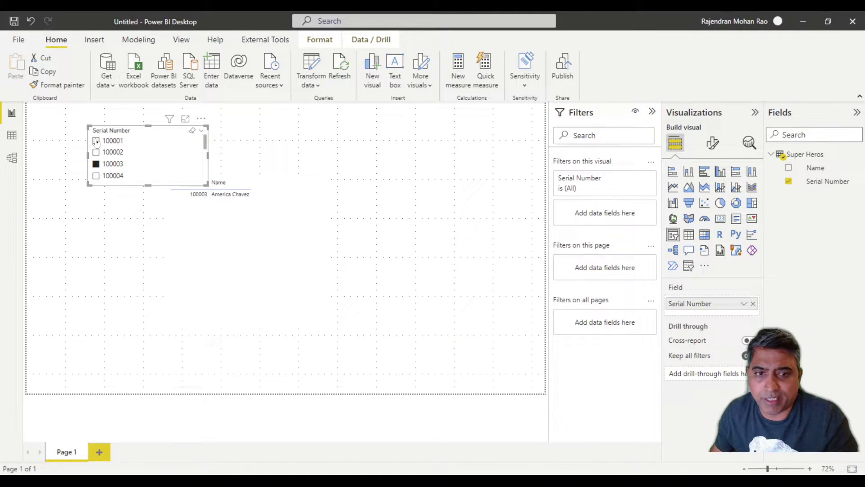
left_click(96, 140, "ctrl")
left_click(96, 152, "ctrl")
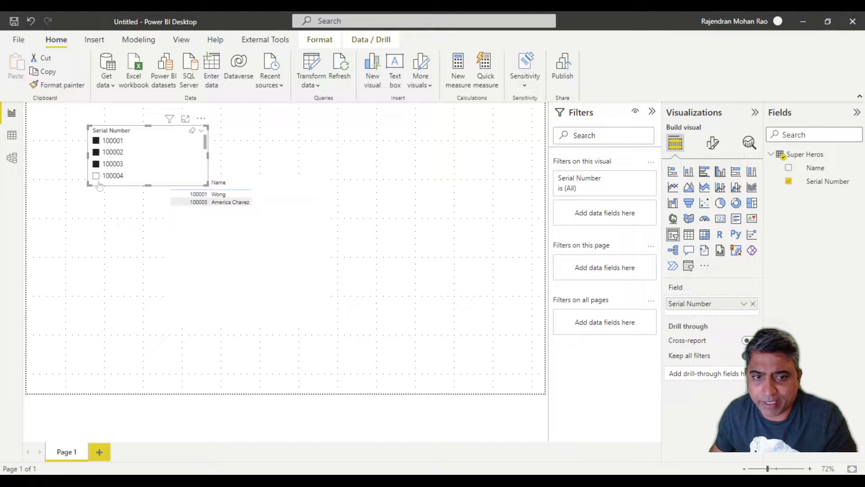
left_click(96, 176, "ctrl")
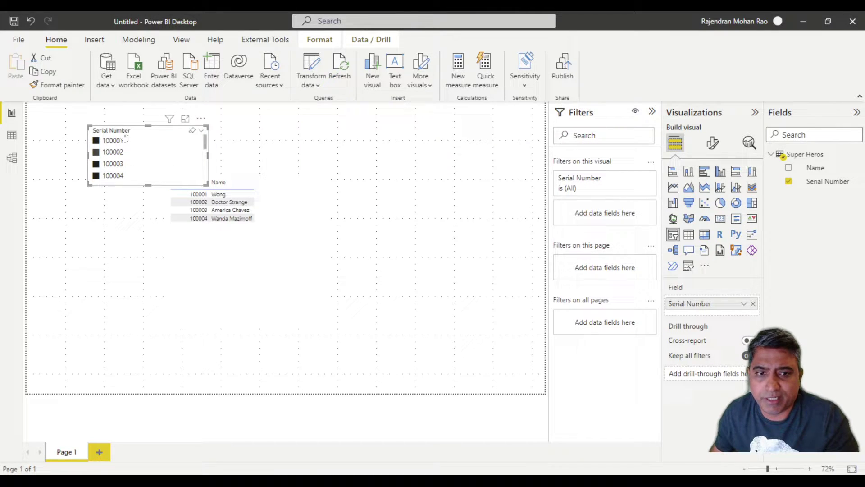
left_click(193, 131)
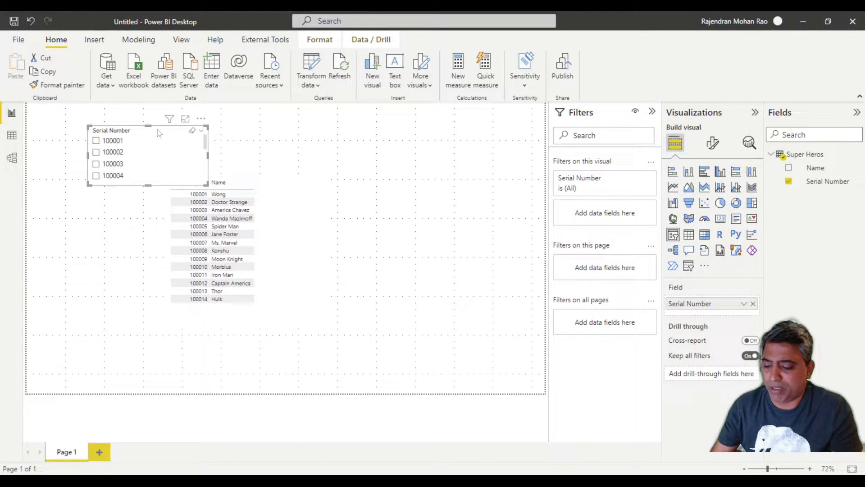
key("Delete")
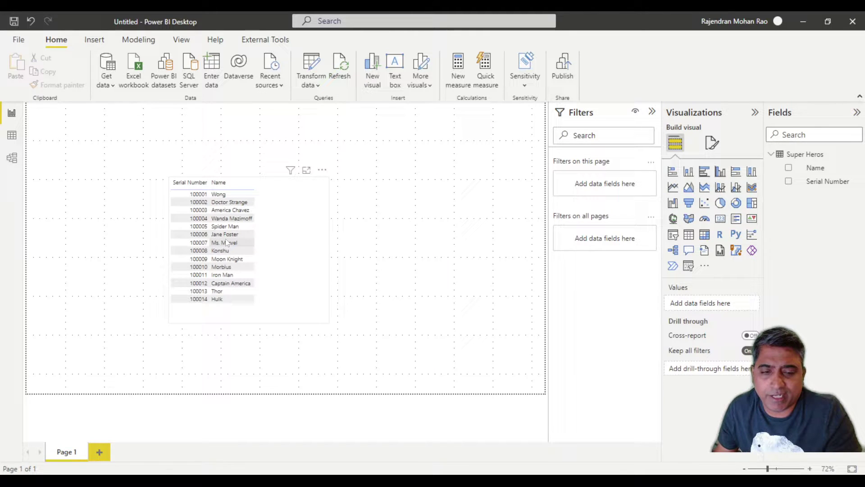
Narrow the Super Heros table visual by pulling its right edge toward the Name column
left_click(303, 245)
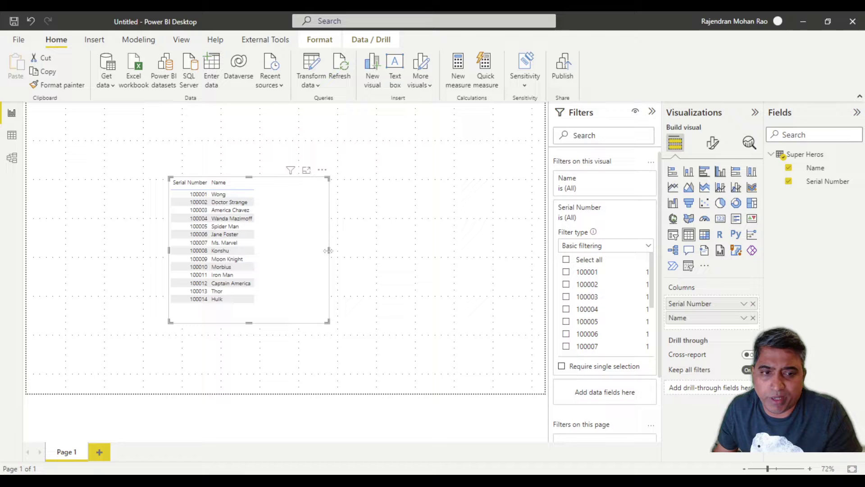
left_click_drag(328, 251, 289, 251)
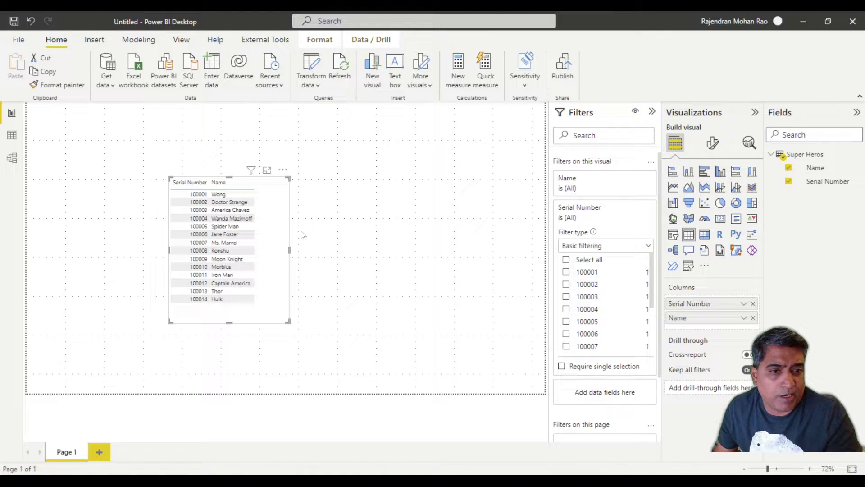
left_click(329, 222)
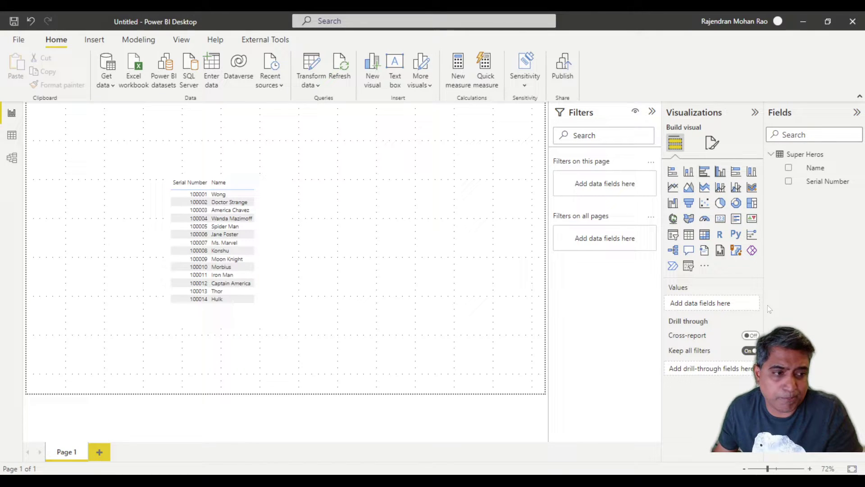
Search the Power BI visuals store for 'Mass' to find the Mass Filter visual
left_click(706, 268)
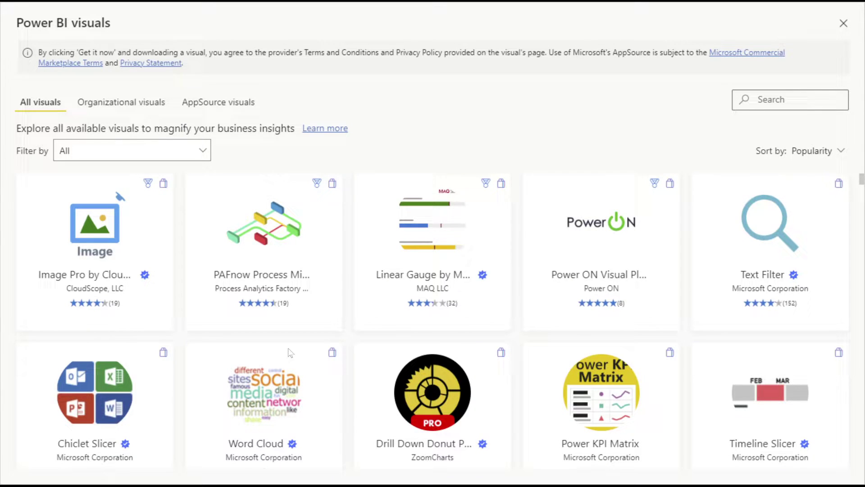
left_click(793, 104)
type("Mass")
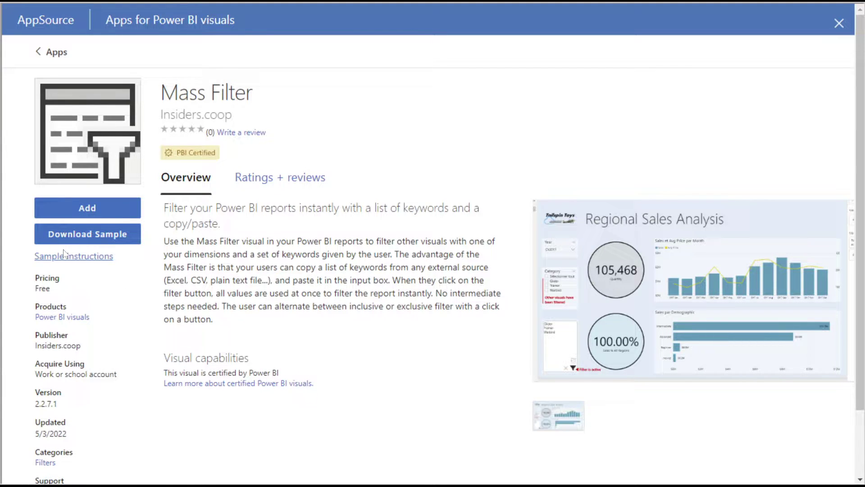
Add Mass Filter 2.2.7.1, updating the existing copy, and confirm the successful import
left_click(68, 211)
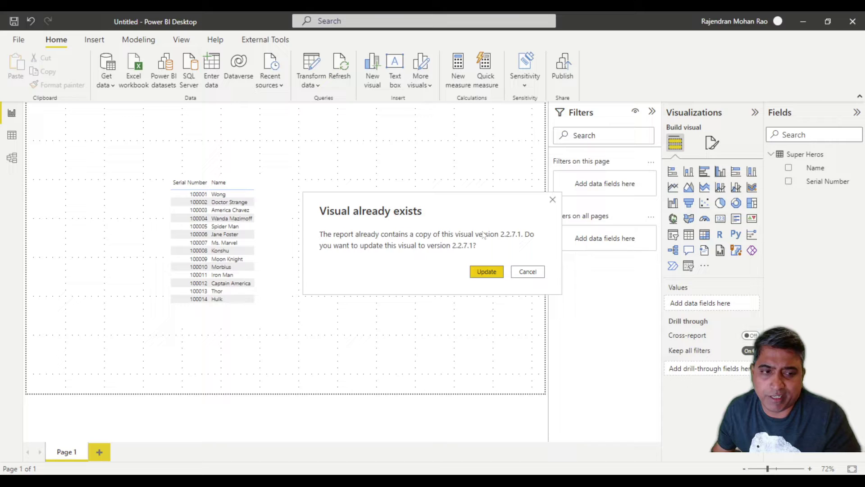
left_click(492, 275)
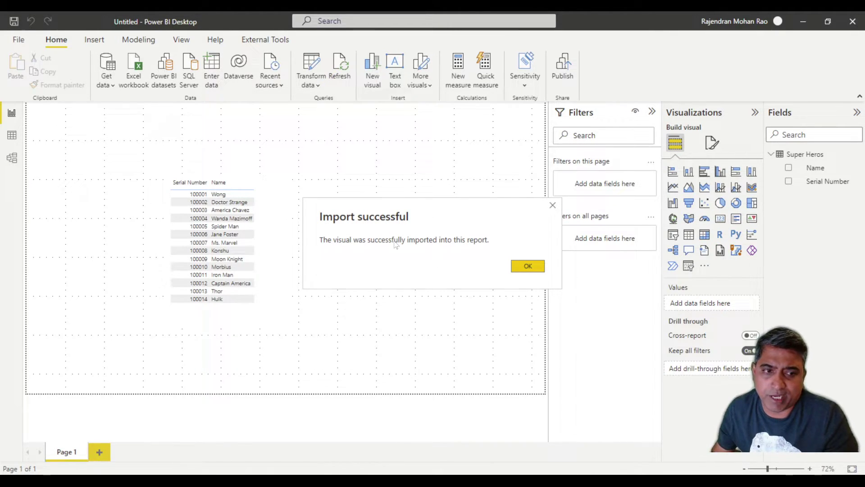
left_click(526, 267)
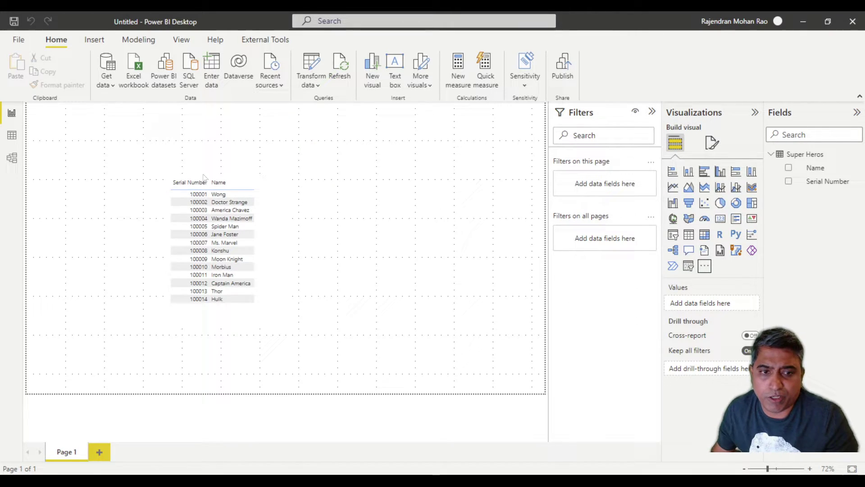
Place a Mass Filter visual above the Super Heros table, using Serial Number as its category
left_click(273, 208)
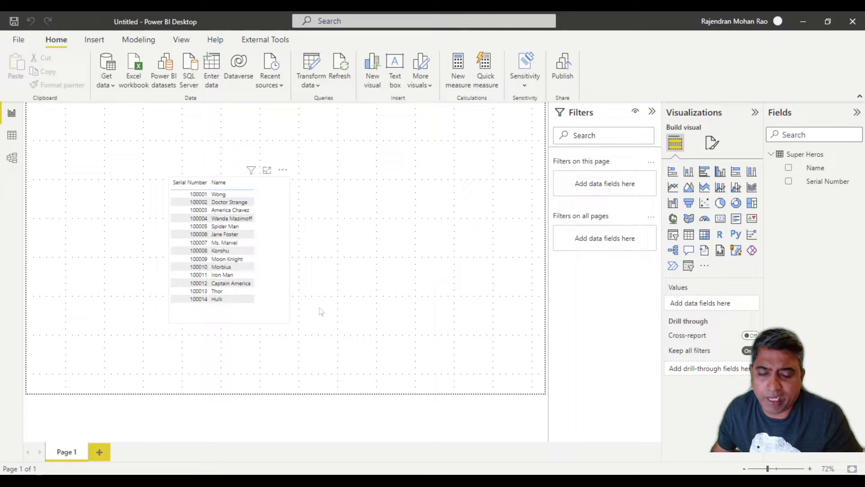
left_click(230, 164)
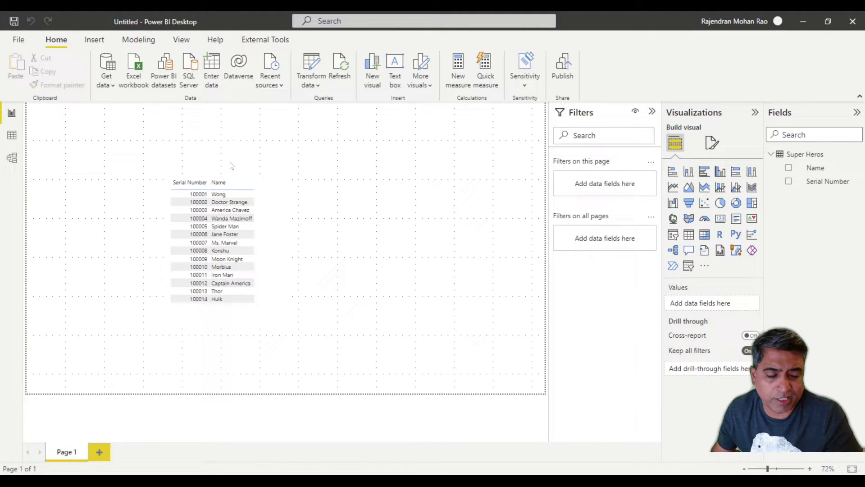
left_click(688, 267)
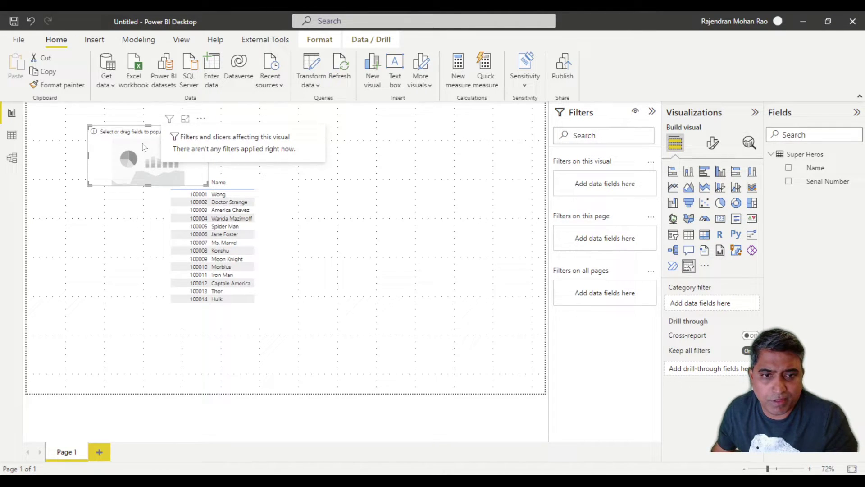
left_click_drag(131, 132, 188, 116)
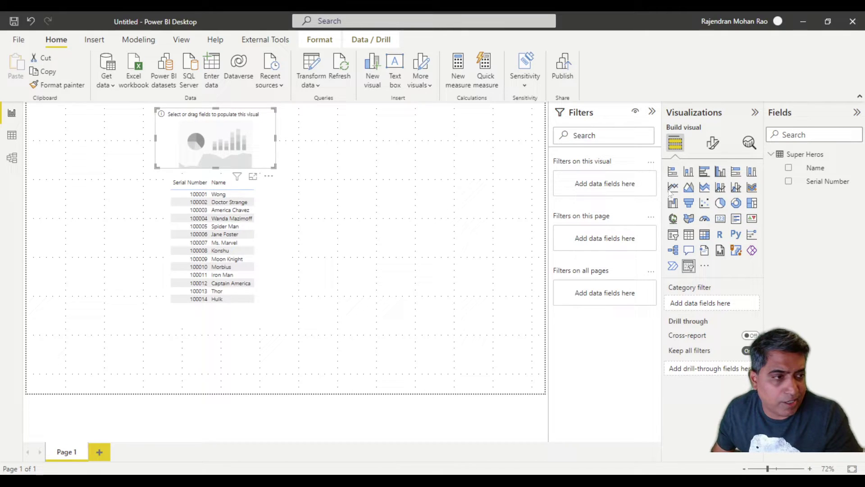
left_click(789, 181)
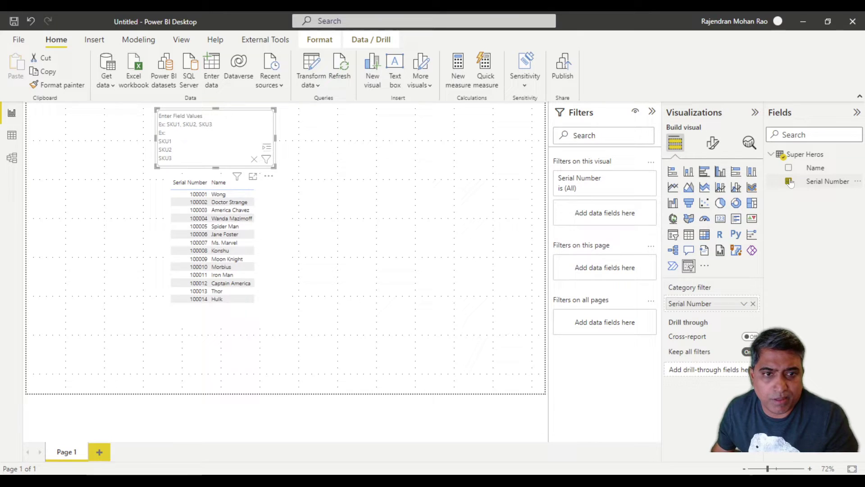
Set the Mass Filter search box placeholder to 'Serial Number (comma separated list)'
left_click(713, 143)
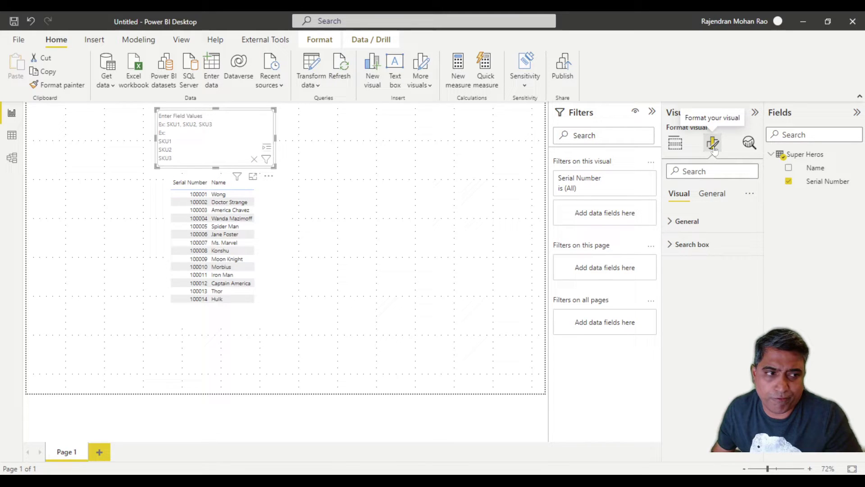
left_click(678, 247)
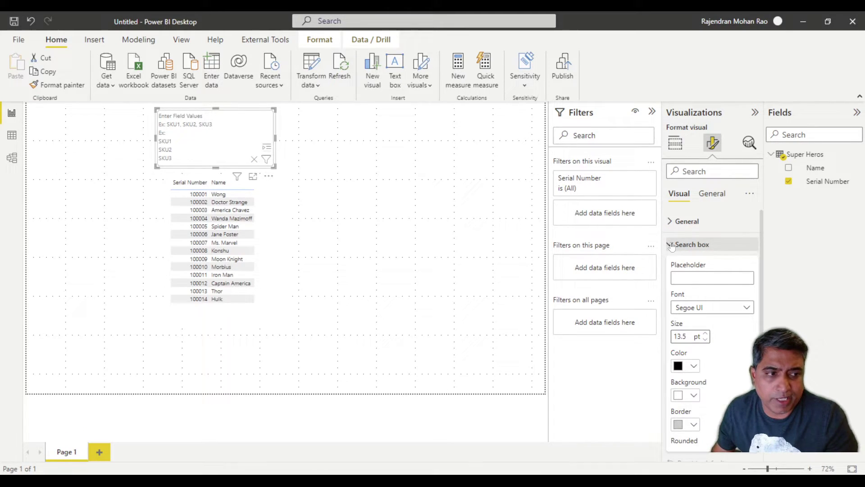
left_click(703, 277)
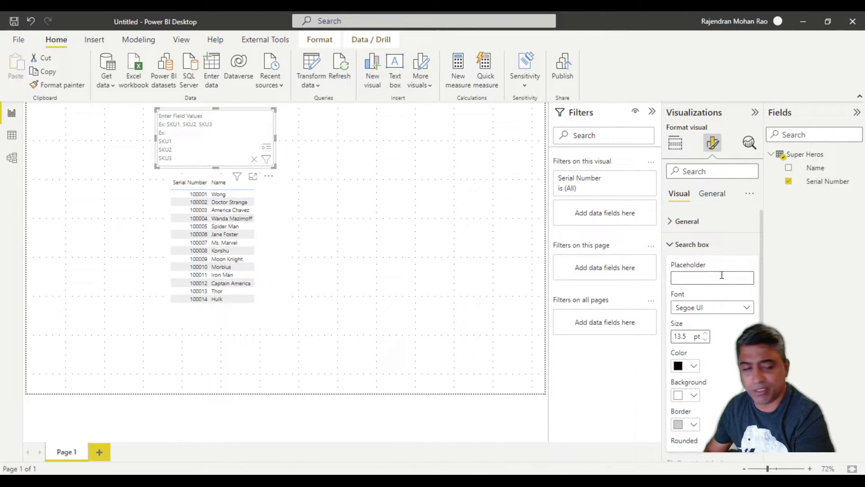
type("Serial N")
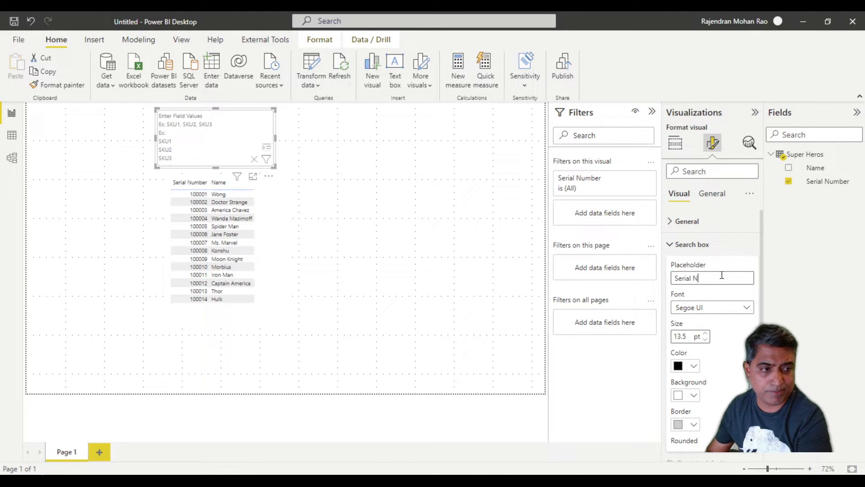
type("umber (")
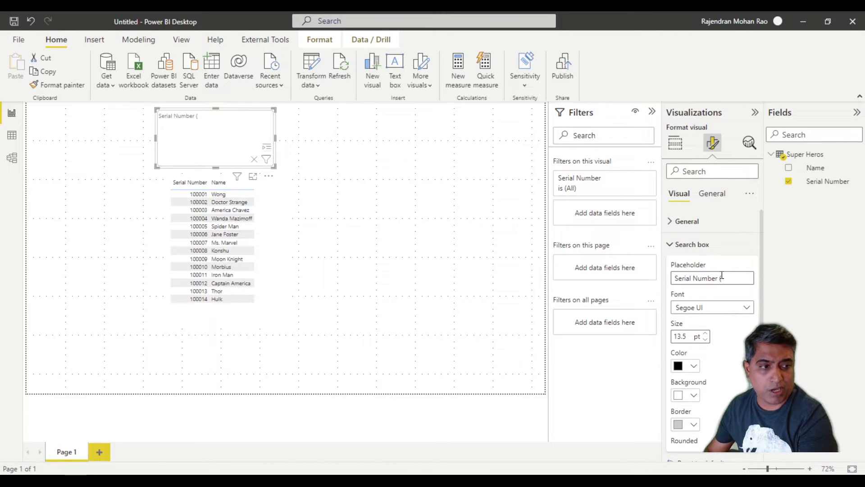
type("comma sepa")
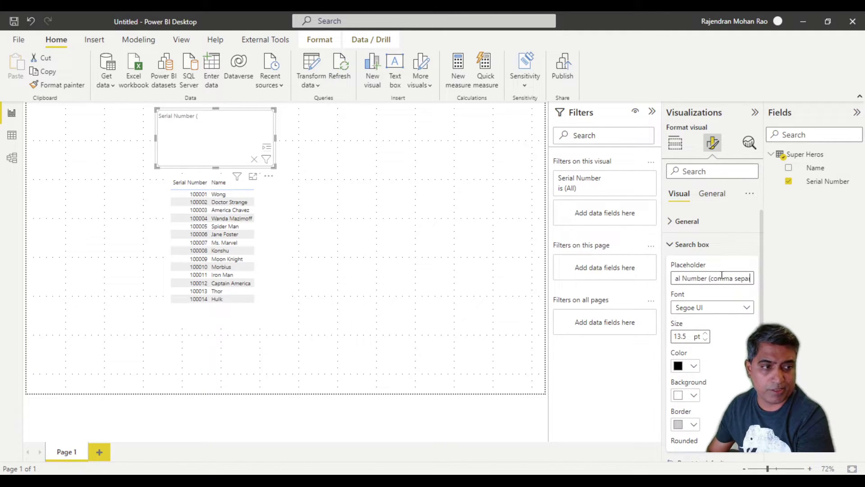
type("rated list")
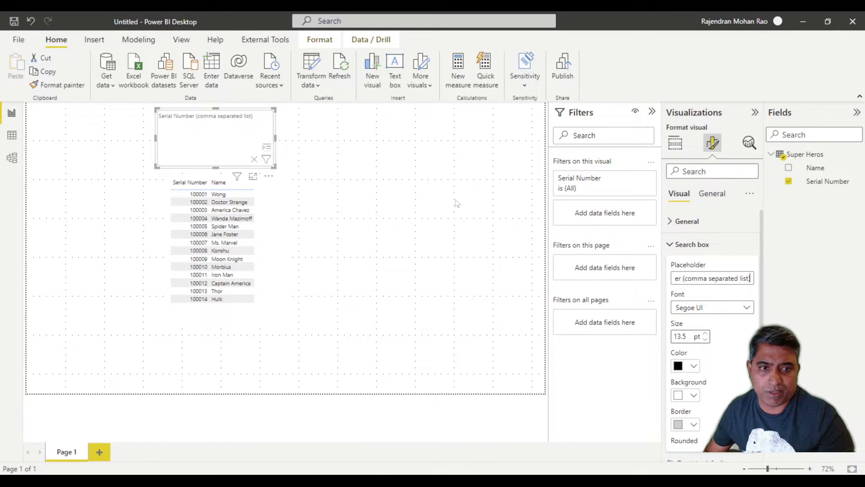
left_click(443, 220)
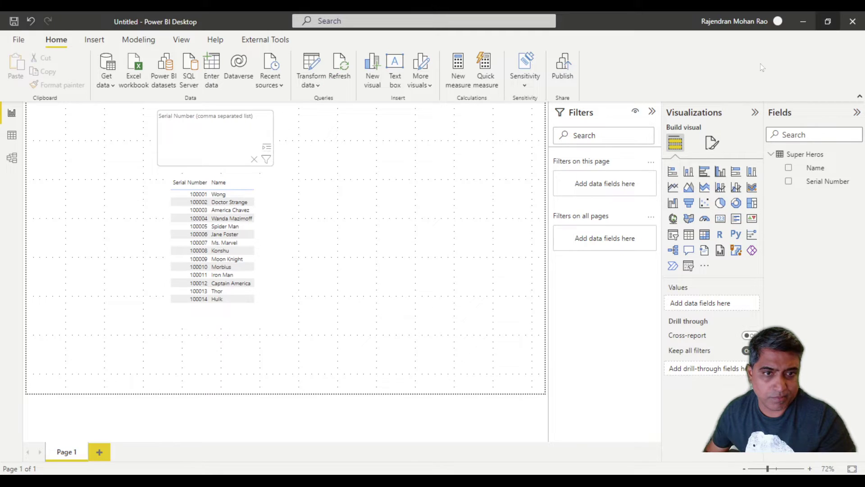
Paste four serial numbers into the Mass Filter and apply, then remove 100006 and reapply
left_click(189, 118)
key("ctrl+v")
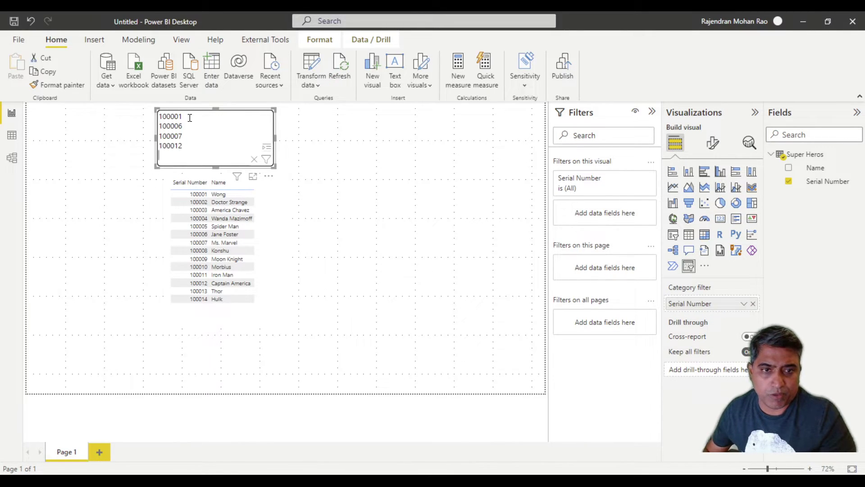
left_click(266, 160)
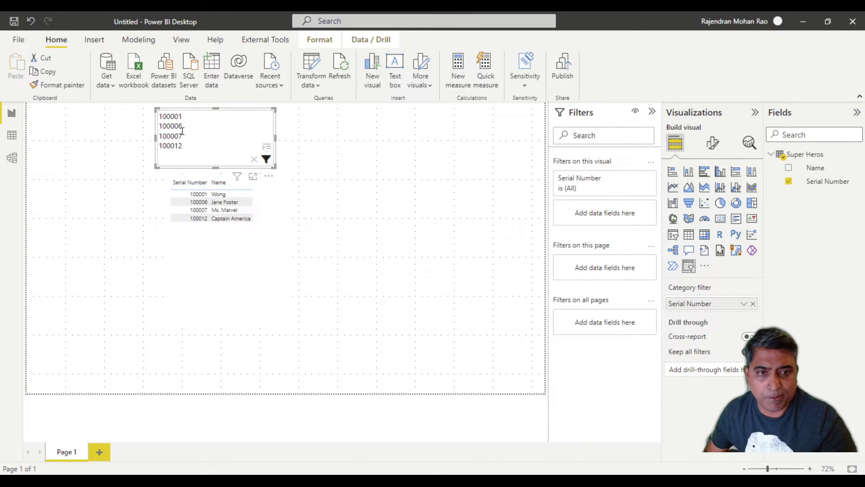
left_click_drag(184, 126, 159, 126)
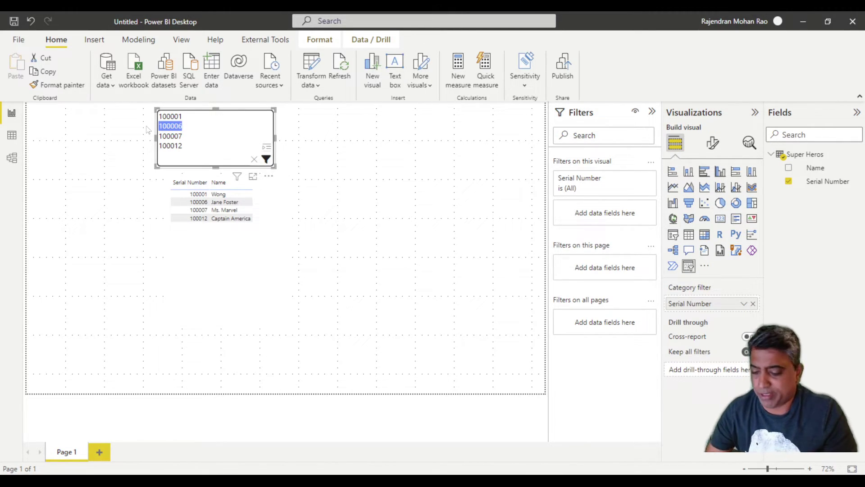
key("BackSpace")
key("BackSpace")
left_click(266, 160)
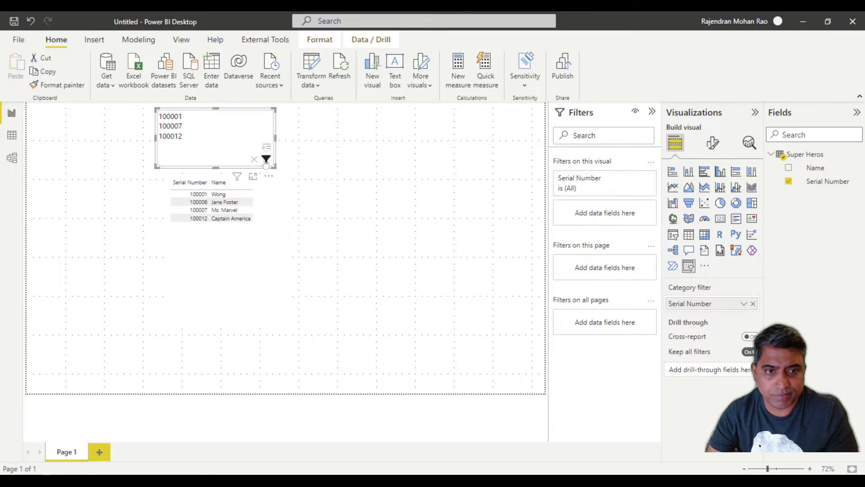
Delete 100007 and apply '100001,100012' as a comma-separated filter
left_click(194, 110)
key("Delete")
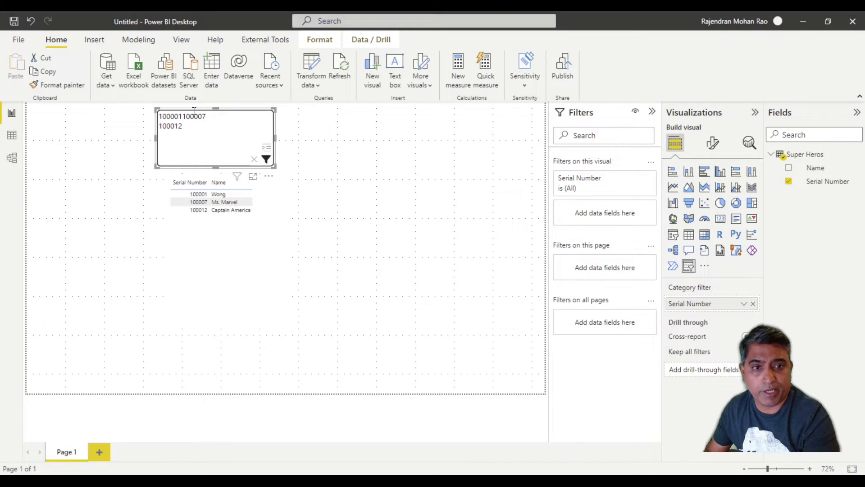
key("shift+End")
key("Delete")
key("Delete")
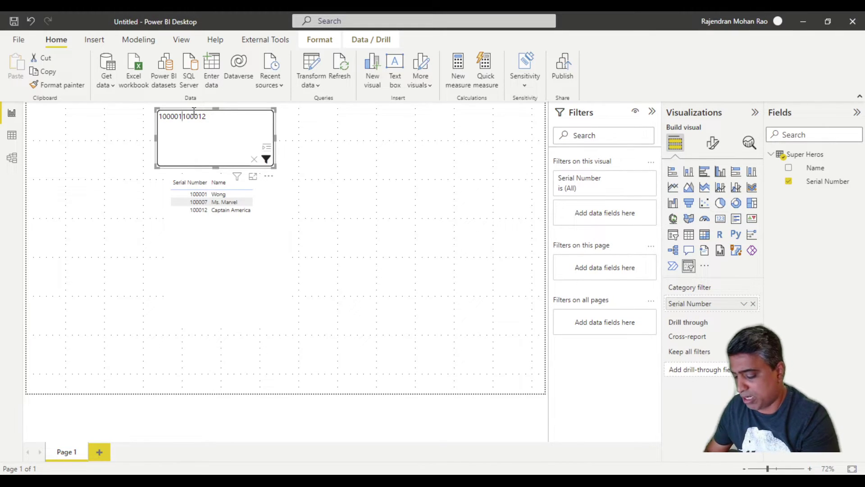
type(",")
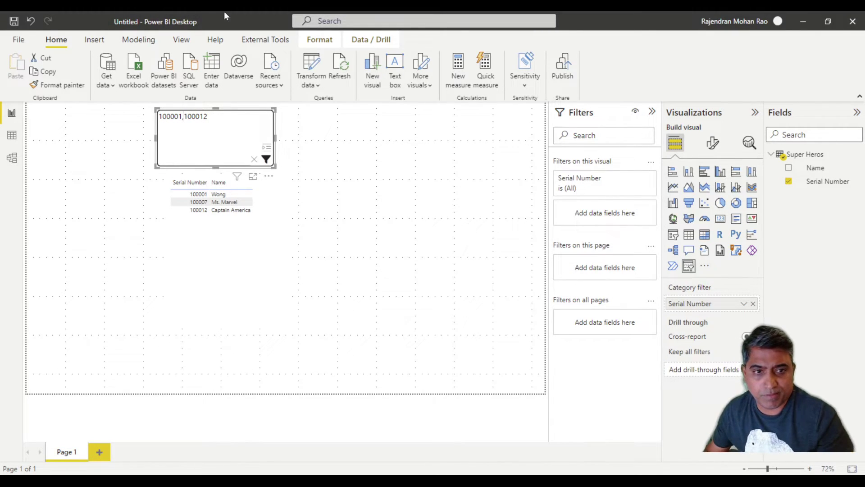
left_click(266, 159)
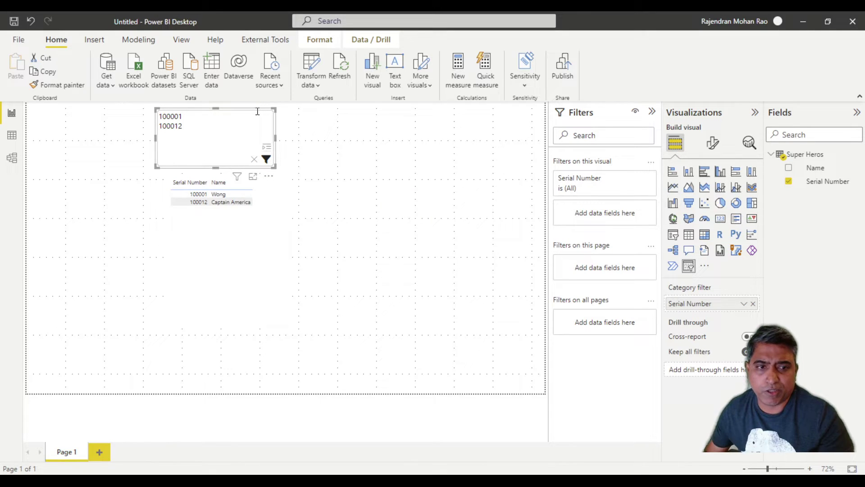
Clear the Mass Filter text and switch its category field from Serial Number to Name
left_click(255, 159)
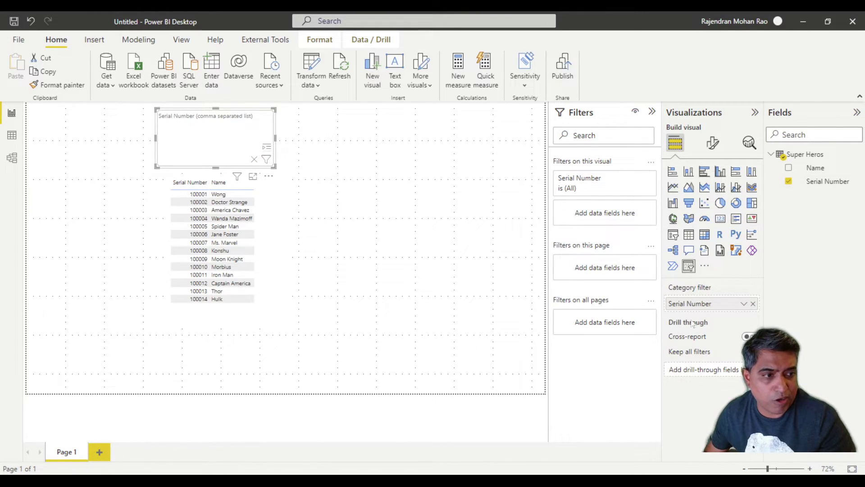
left_click_drag(809, 167, 713, 298)
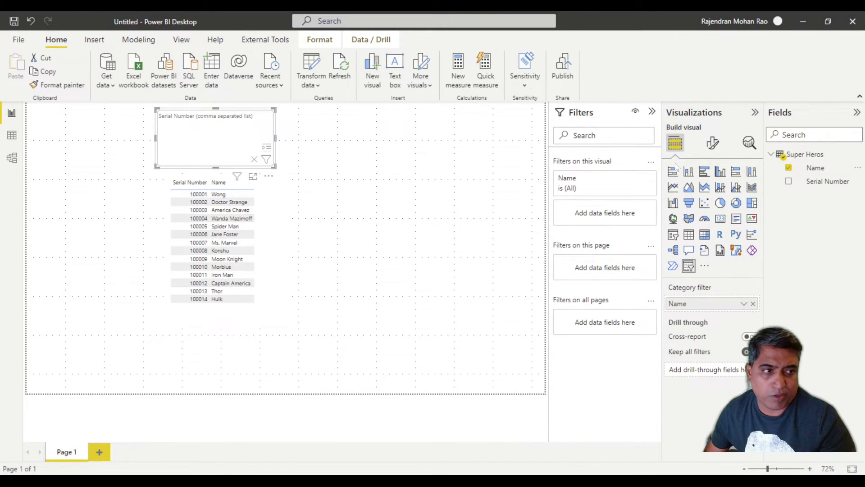
Change the placeholder to 'Superhero Name (comma separated list)' and return the caret to the slicer
left_click(712, 144)
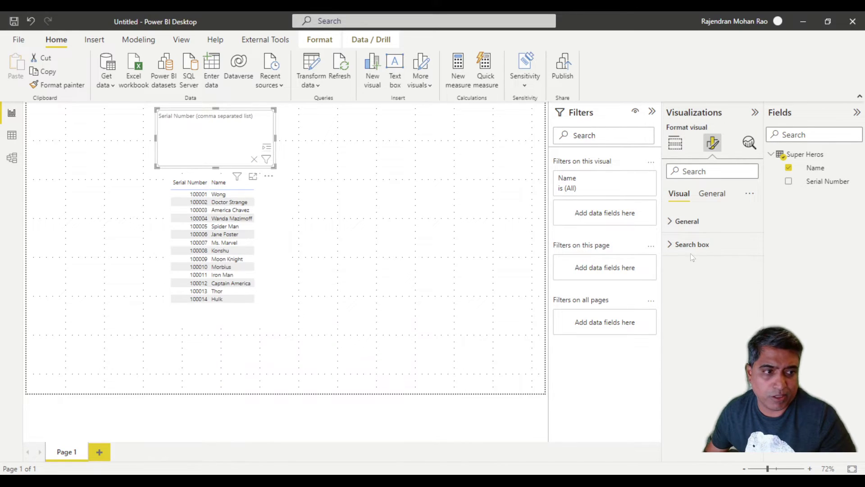
left_click(693, 245)
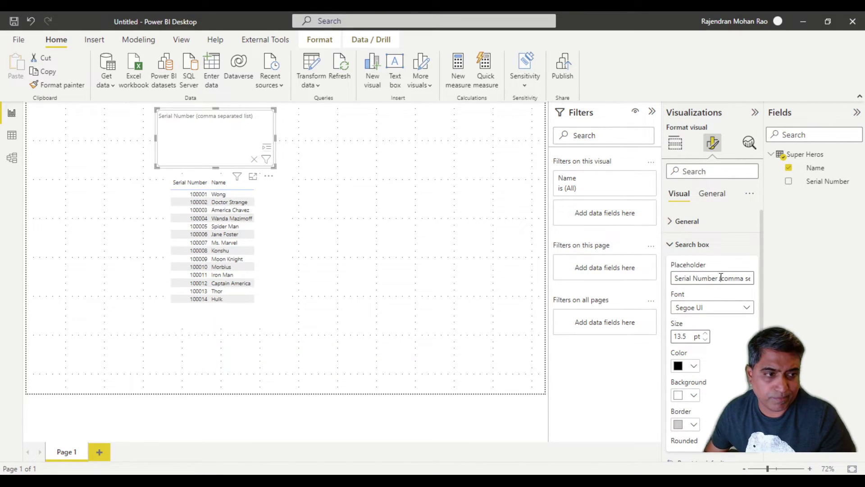
left_click_drag(717, 278, 609, 290)
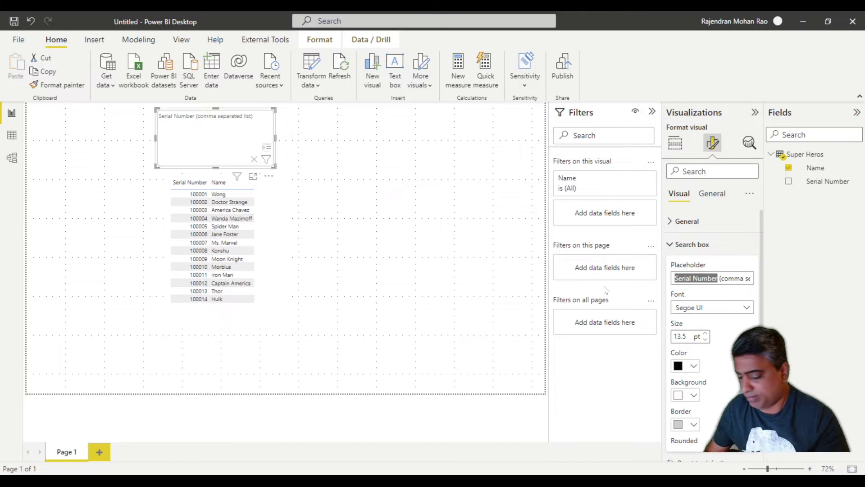
type("Super")
type("hero Name")
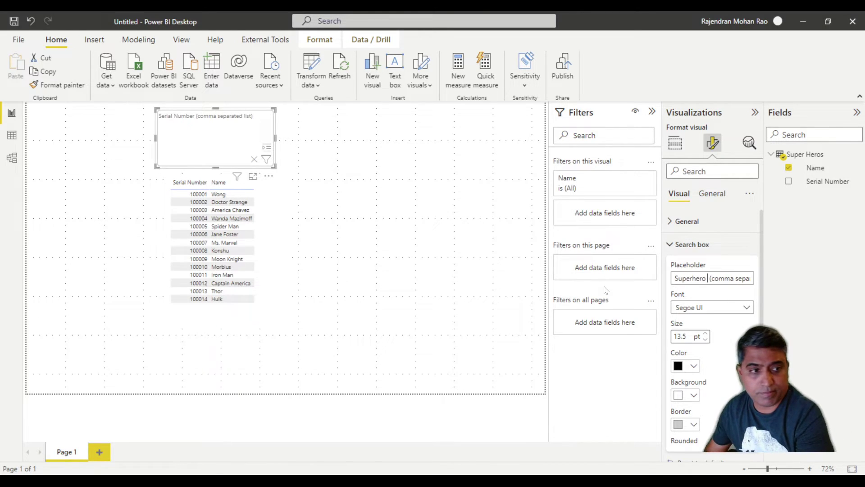
left_click(377, 271)
left_click(218, 129)
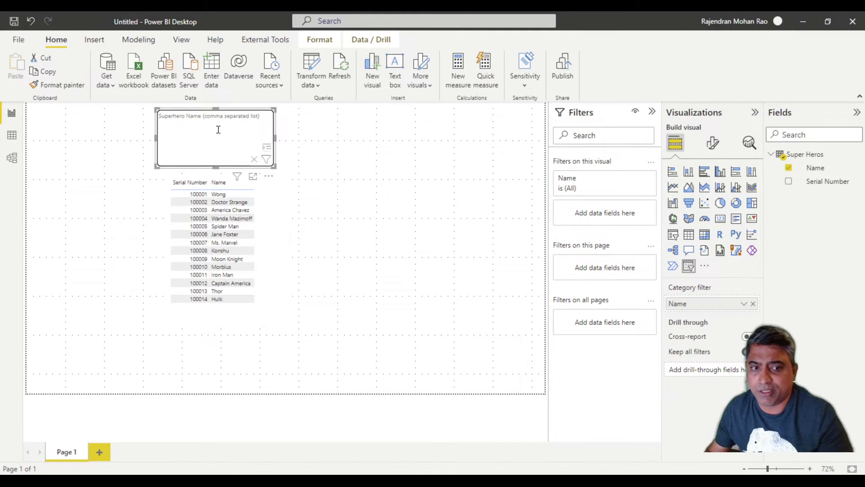
Filter by 'Doctor', then extend it to 'Doctor Strange' and apply again
type("Doctor")
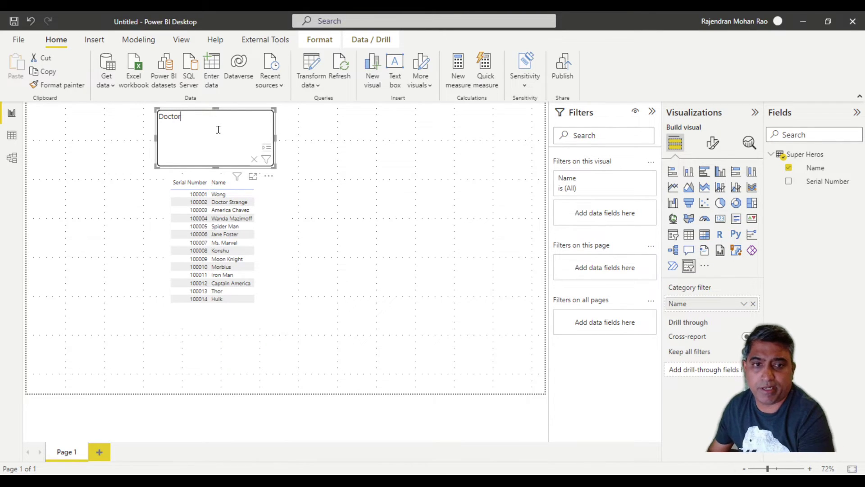
left_click(264, 165)
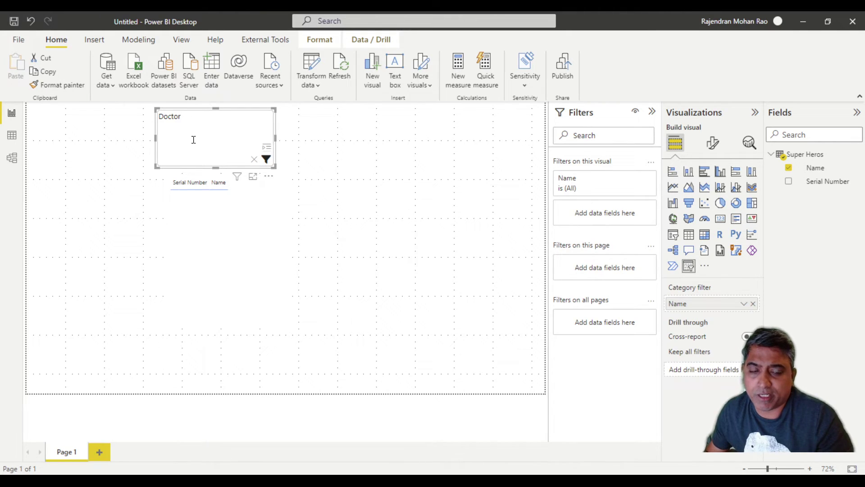
left_click(187, 118)
type("Strage")
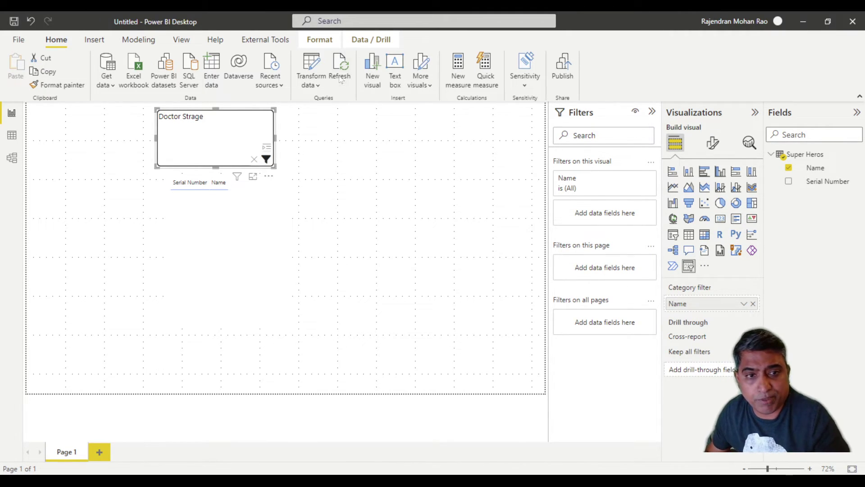
key("BackSpace")
key("BackSpace")
type("nge")
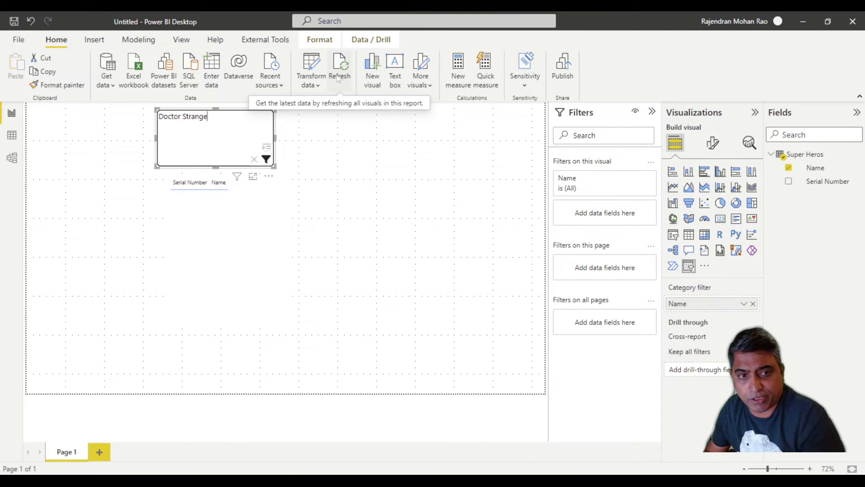
left_click(265, 163)
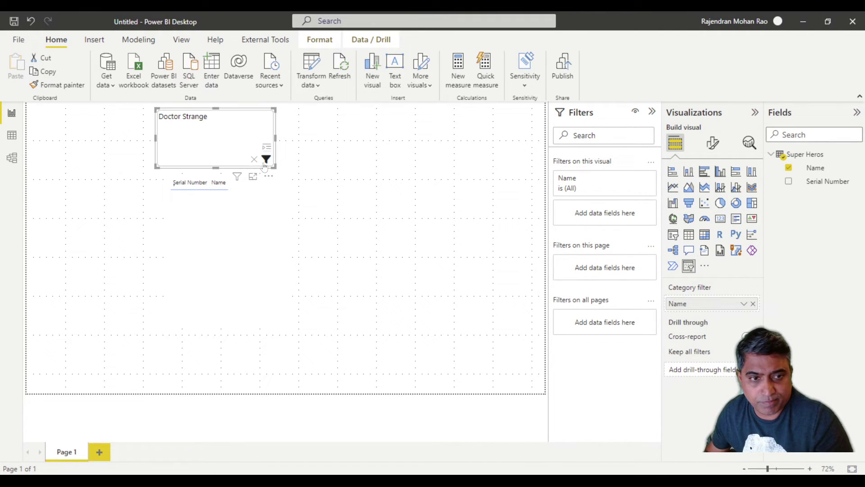
left_click(231, 121)
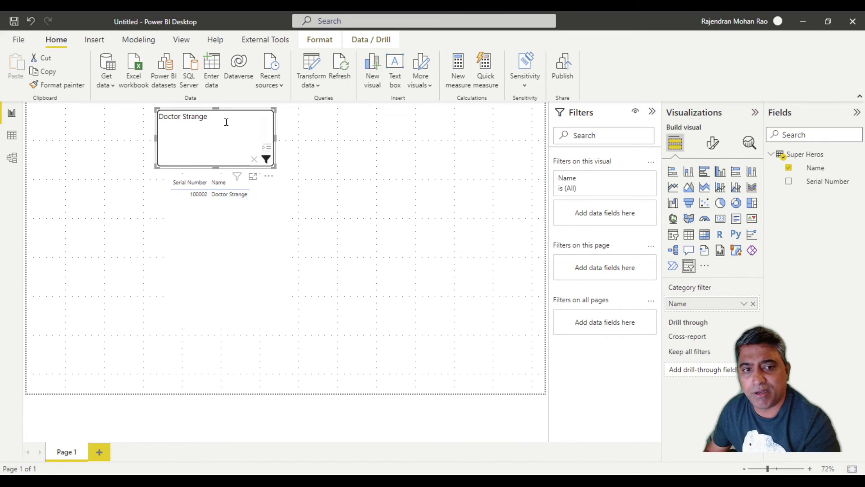
Change the filter text to 'Doctor,Strange' and apply it
key("BackSpace")
type(",")
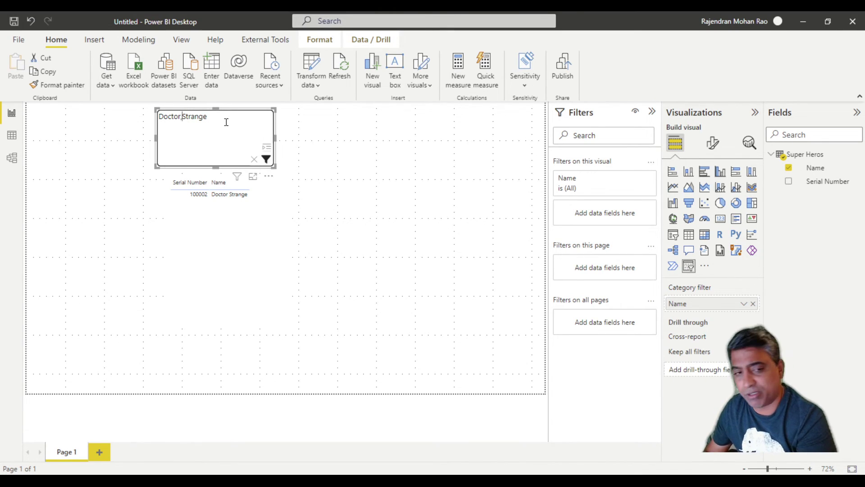
left_click(267, 160)
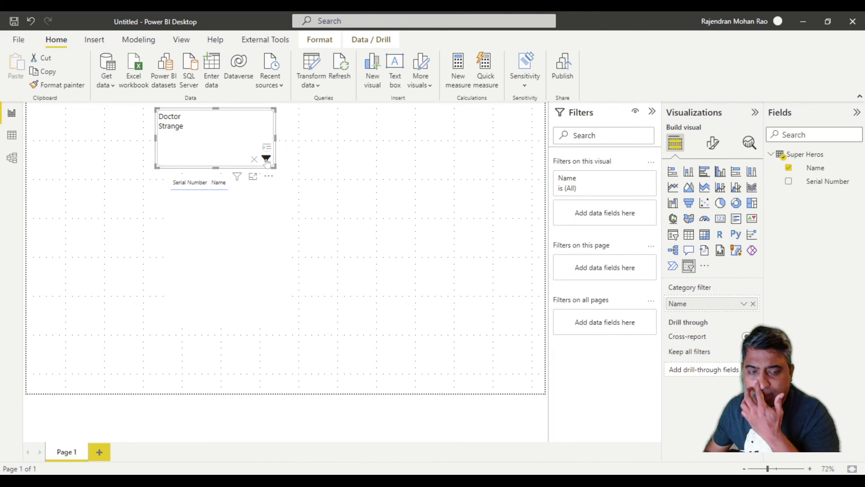
Replace the slicer text with the pasted serials 100001, 100006, 100007 and 100012
left_click(193, 125)
left_click_drag(195, 128, 149, 118)
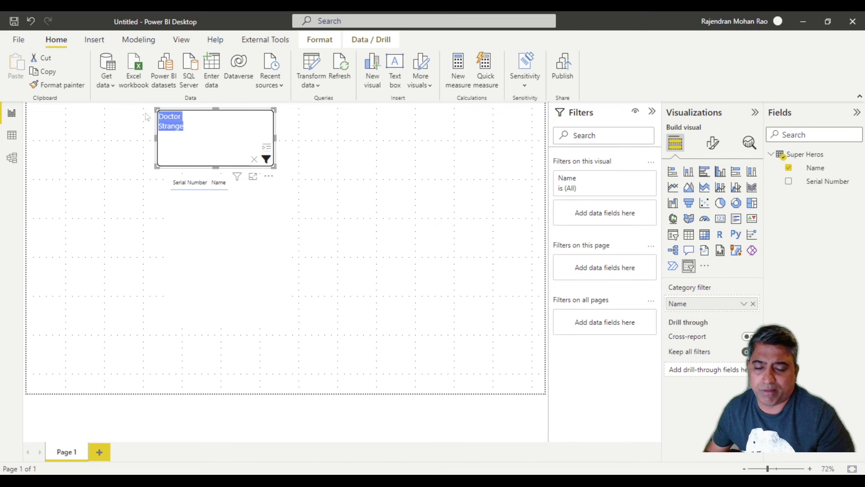
key("BackSpace")
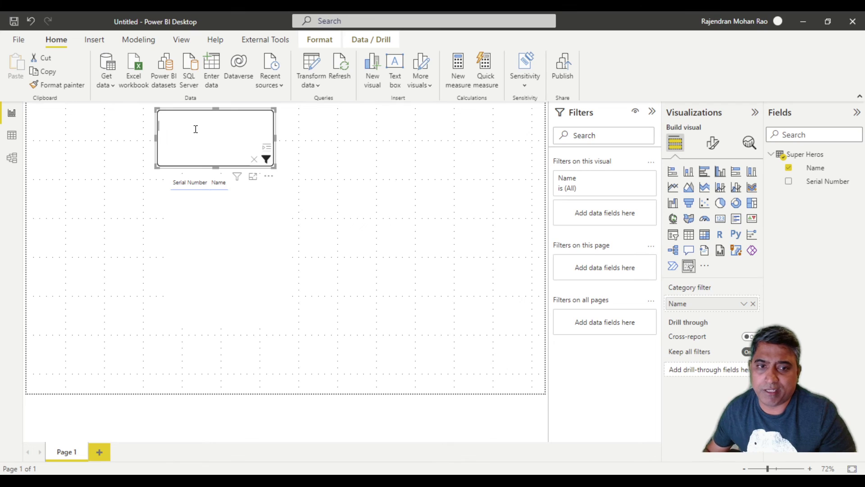
key("ctrl+v")
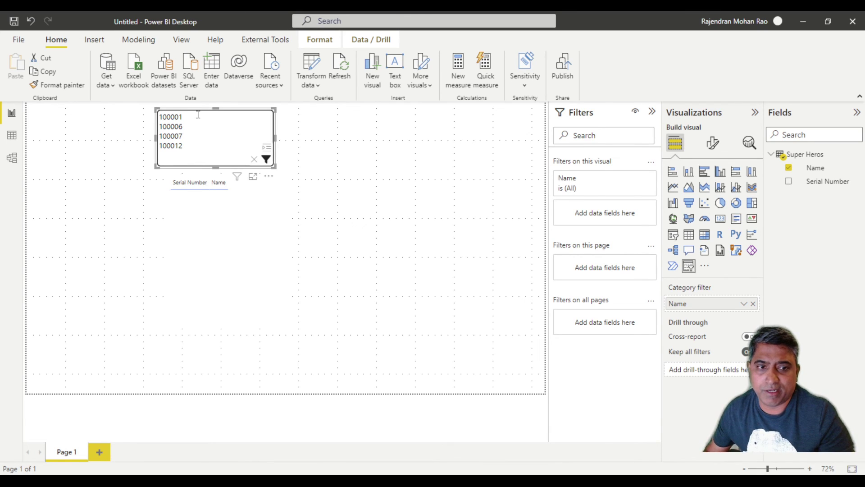